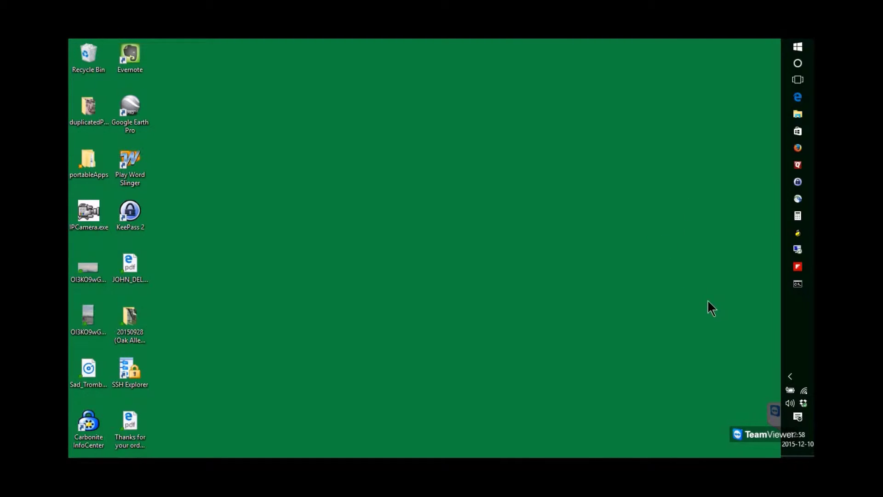
Step: Check the hidden notification-area icons, then close the flyout
left_click(790, 377)
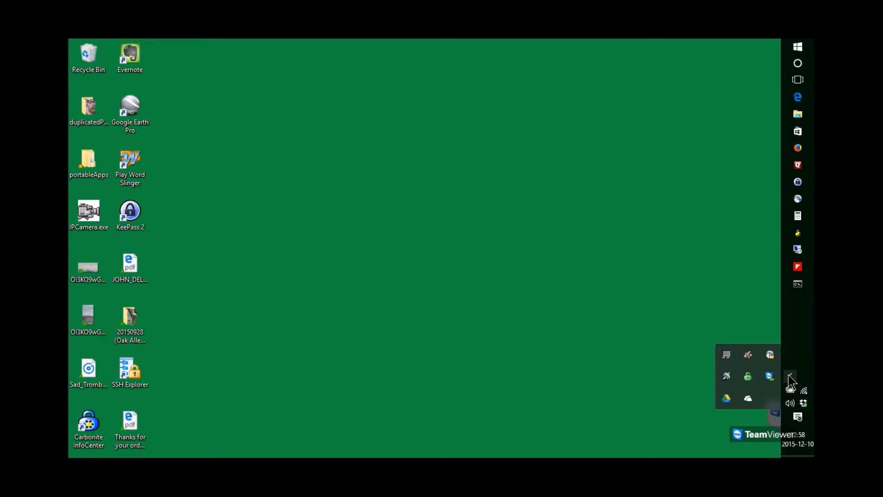
mouse_move(769, 359)
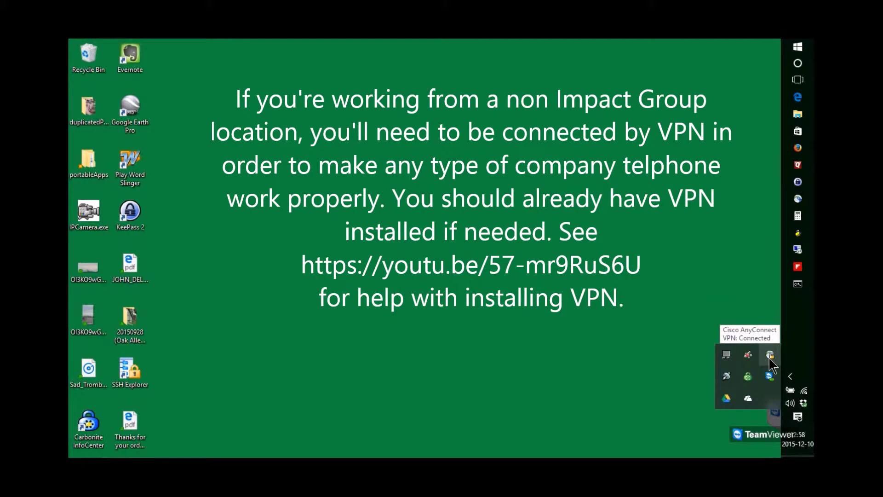
left_click(756, 322)
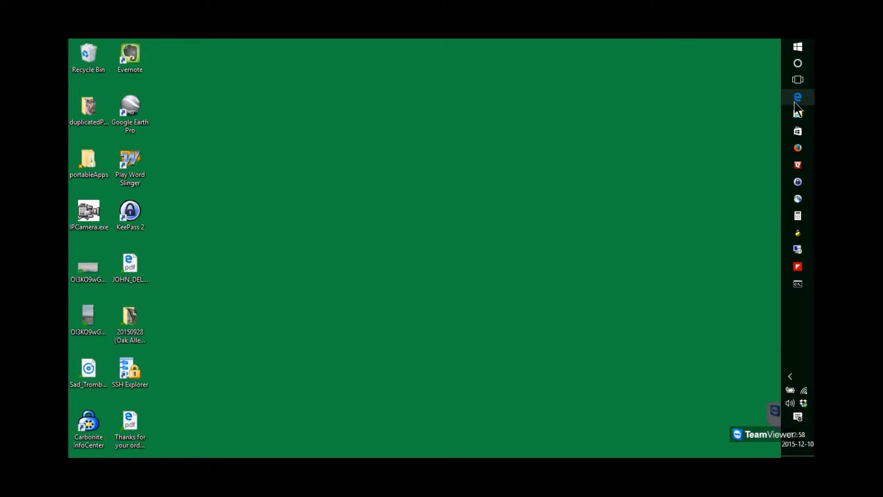
Step: Open Edge and go to publicsw.ighr.com
left_click(796, 102)
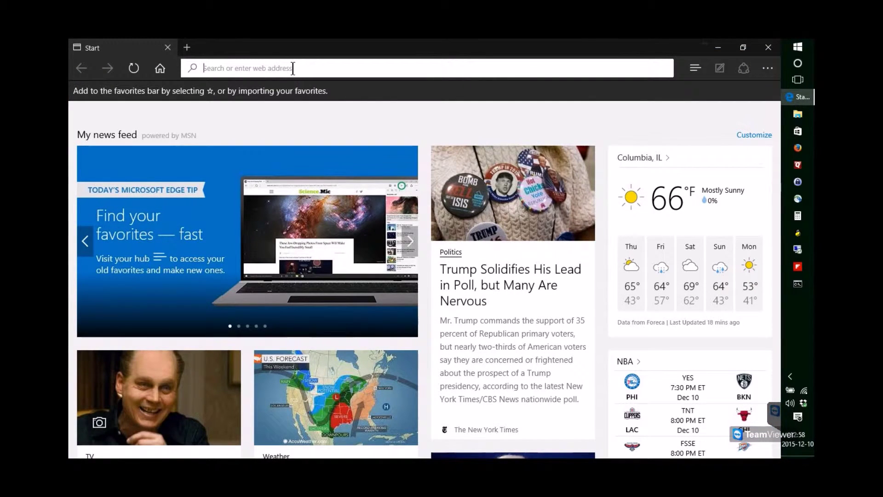
type("publicsw.")
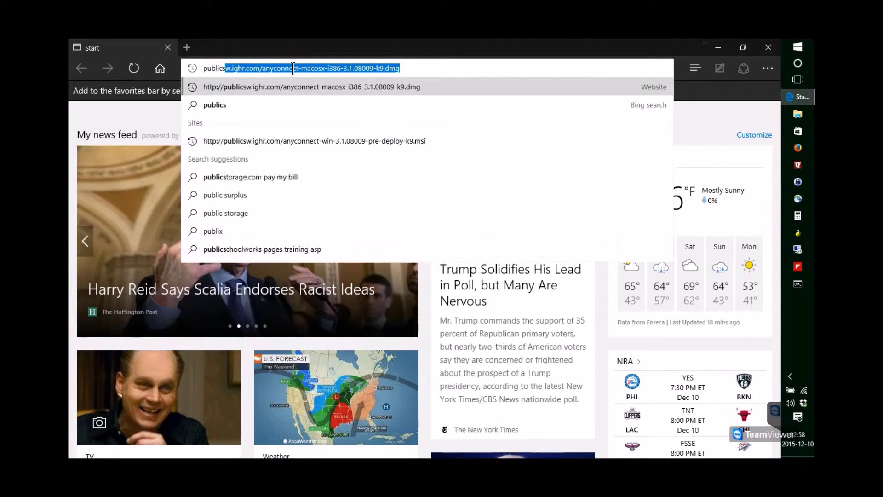
type("ighr.com")
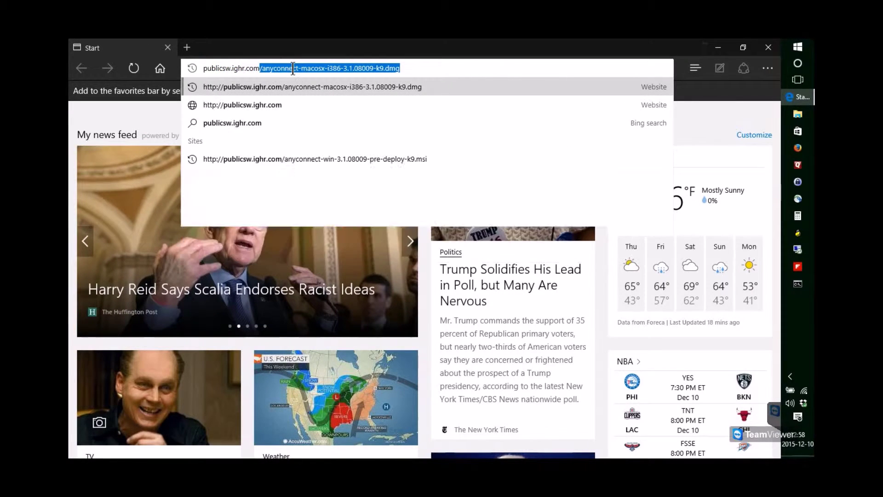
key("Delete")
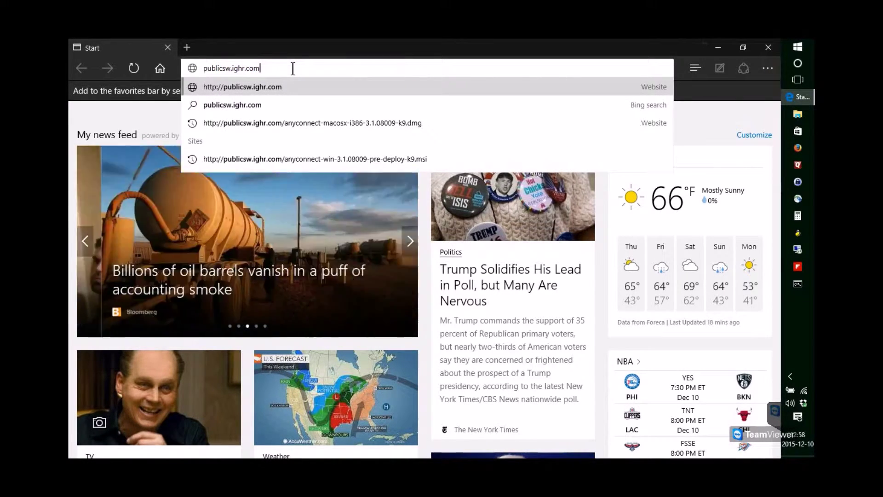
key("Return")
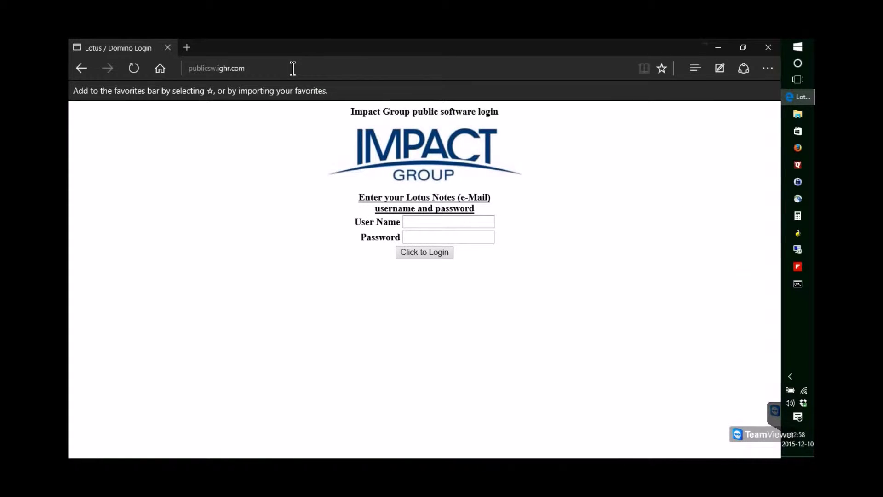
Step: Log in with the account user name and password, declining to save the password
left_click(431, 224)
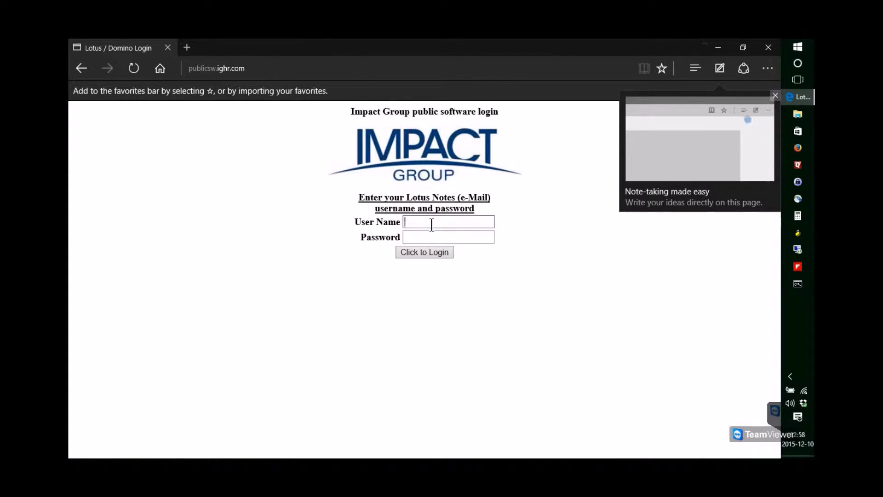
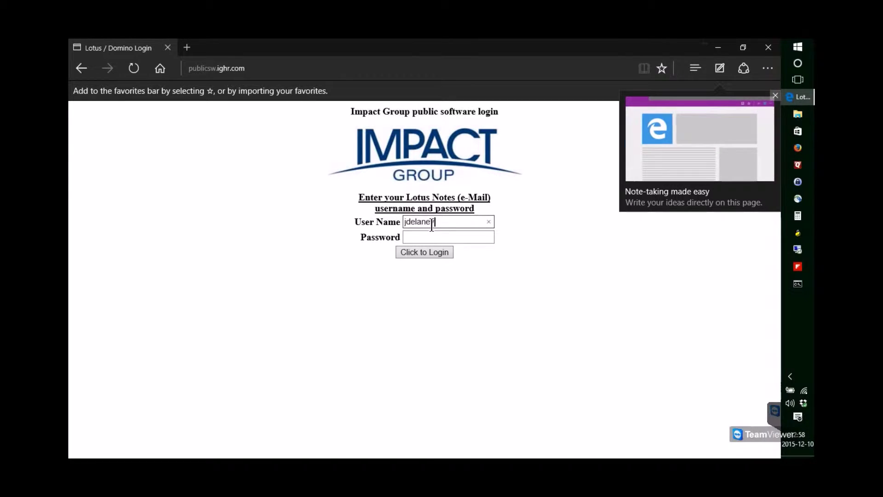
key("Tab")
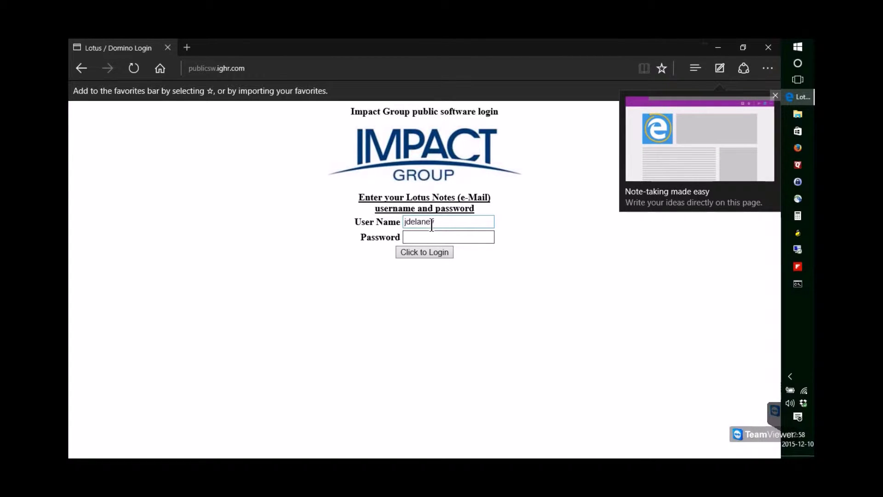
type("•••••••")
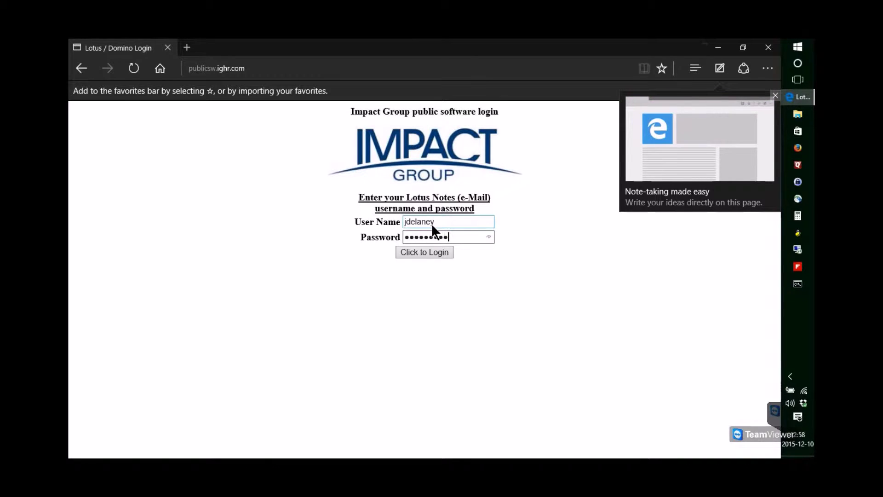
type("•••")
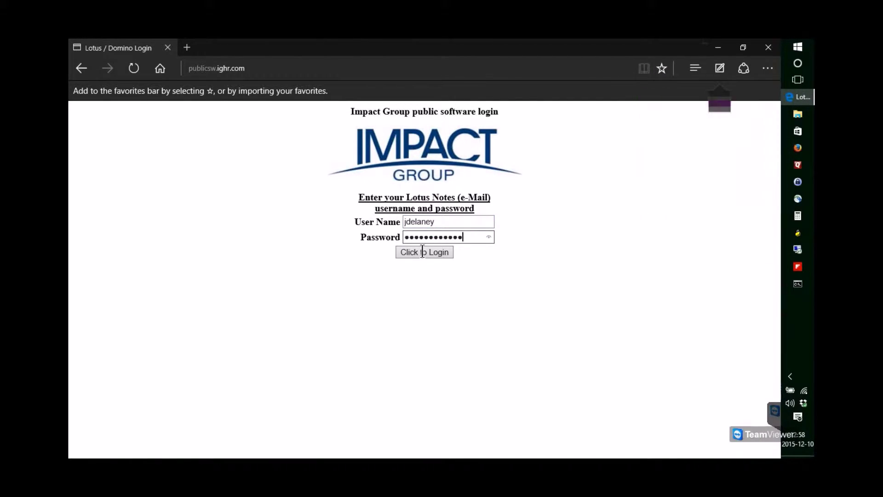
left_click(446, 250)
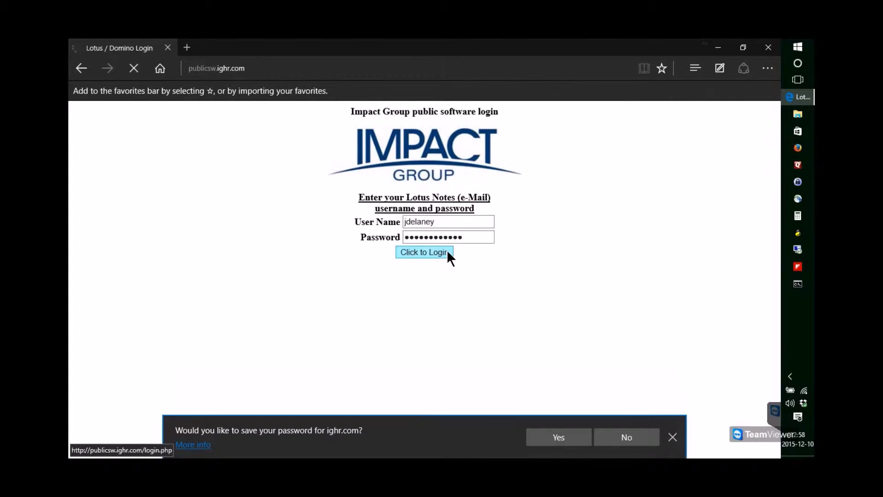
left_click(672, 439)
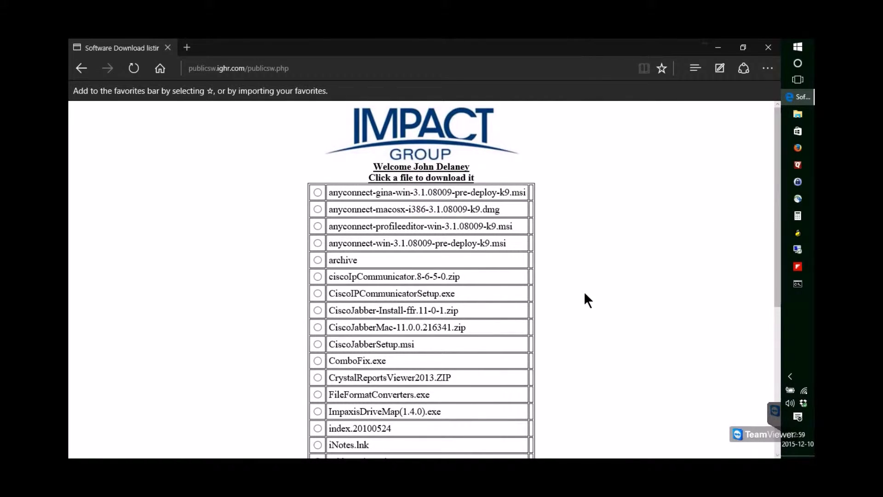
Step: Select CiscoIPCommunicatorSetup.exe in the file listing and continue with Next
scroll(585, 293, "down", 3)
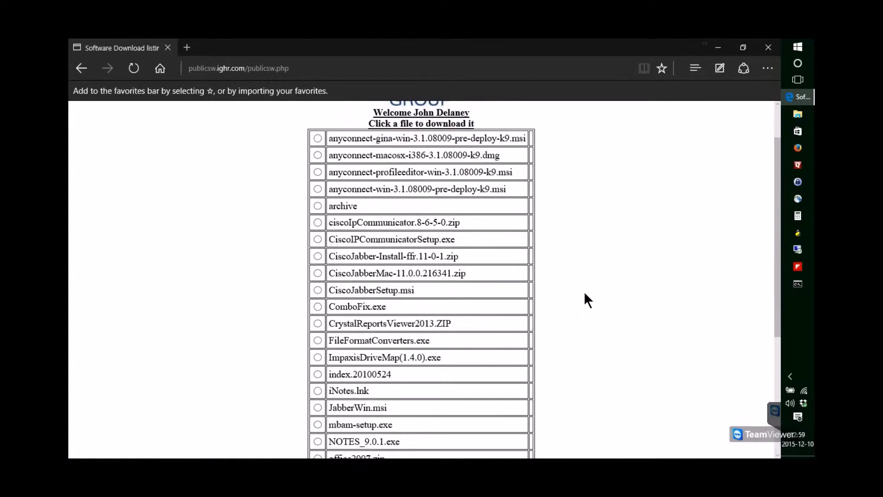
scroll(584, 293, "down", 1)
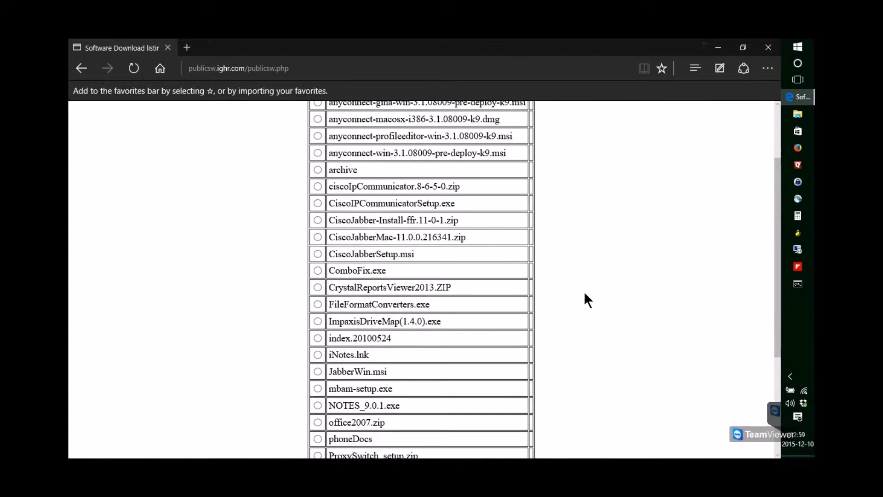
left_click(318, 203)
scroll(779, 170, "up", 2)
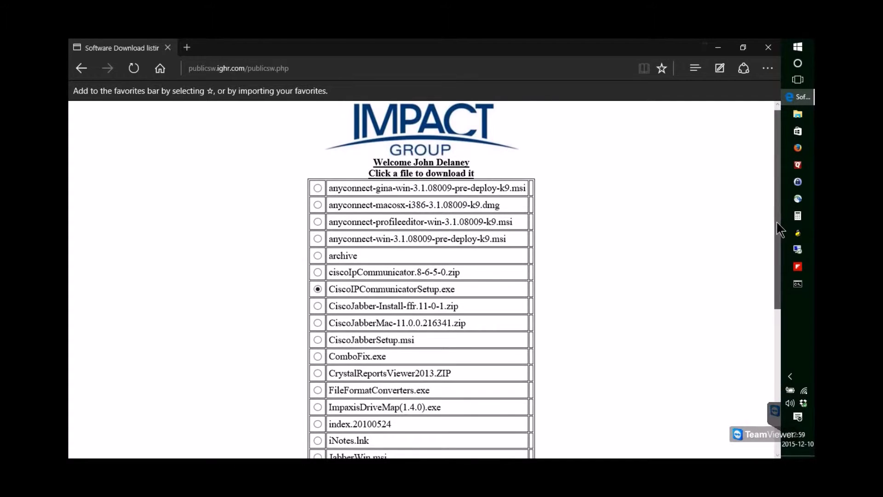
scroll(780, 276, "down", 3)
scroll(781, 341, "down", 3)
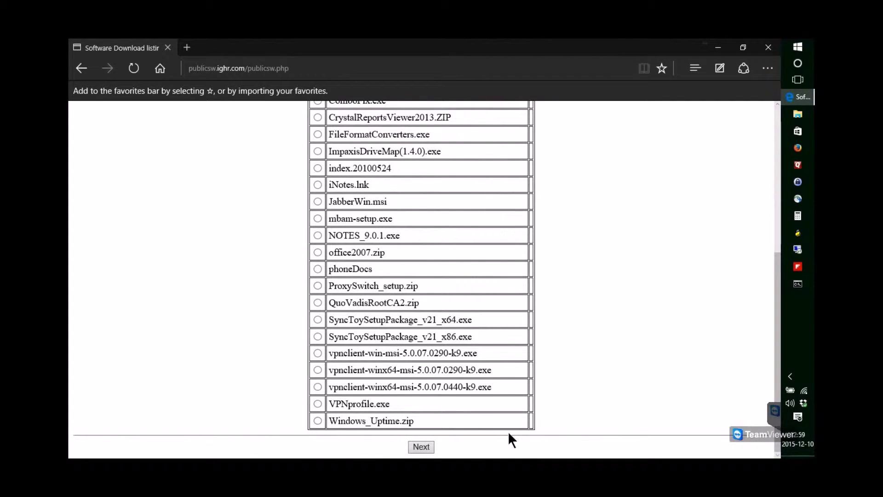
left_click(419, 449)
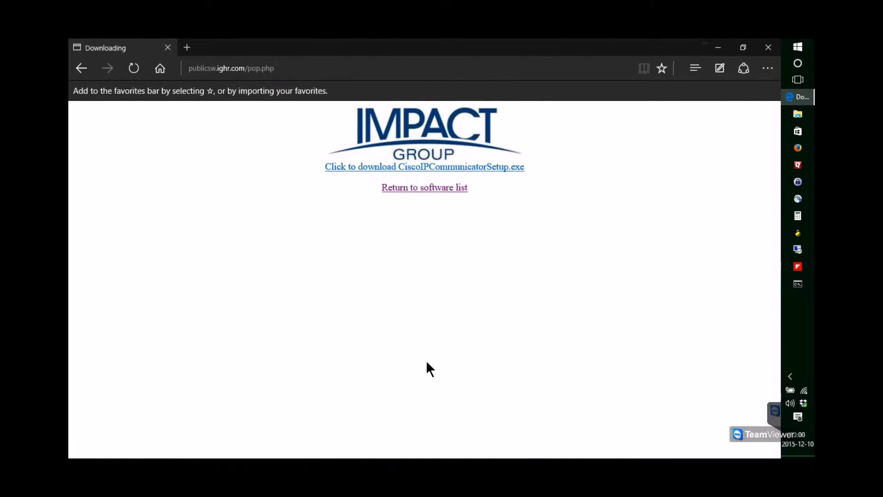
Step: Download CiscoIPCommunicatorSetup.exe and run it from the download bar
left_click(426, 174)
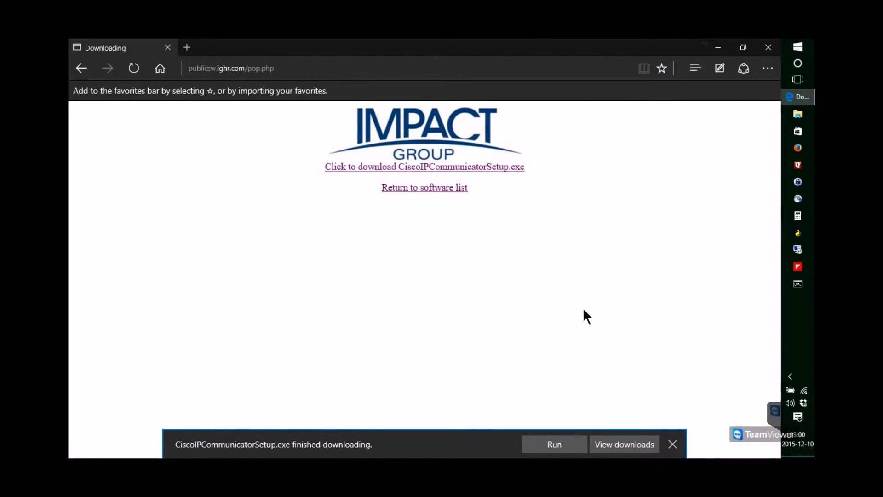
left_click(559, 443)
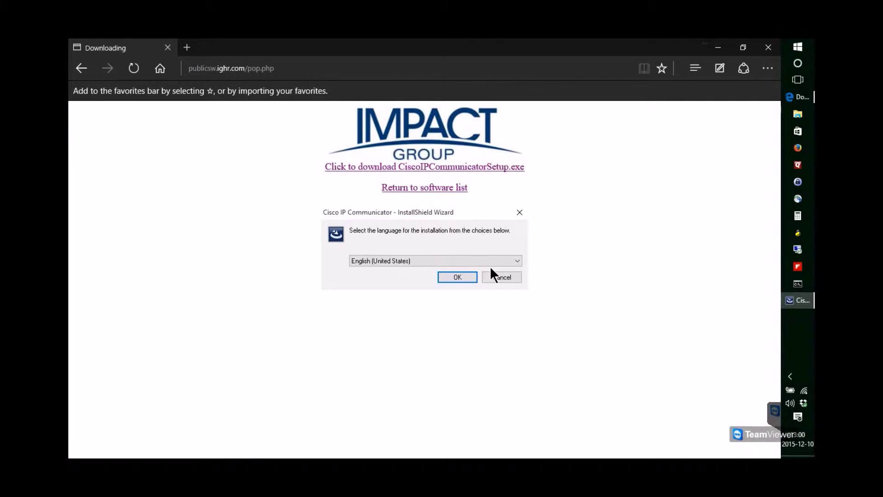
Step: Choose English (United States), pass the welcome page and accept the licence agreement
left_click(458, 276)
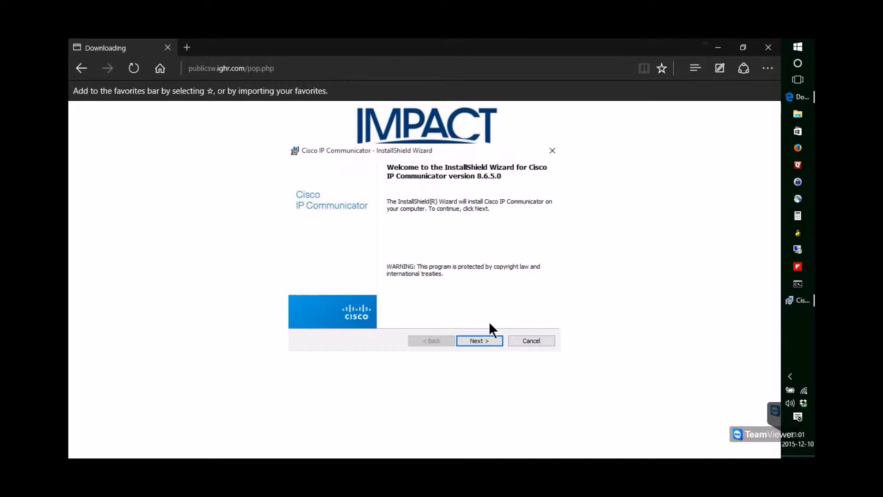
left_click(487, 336)
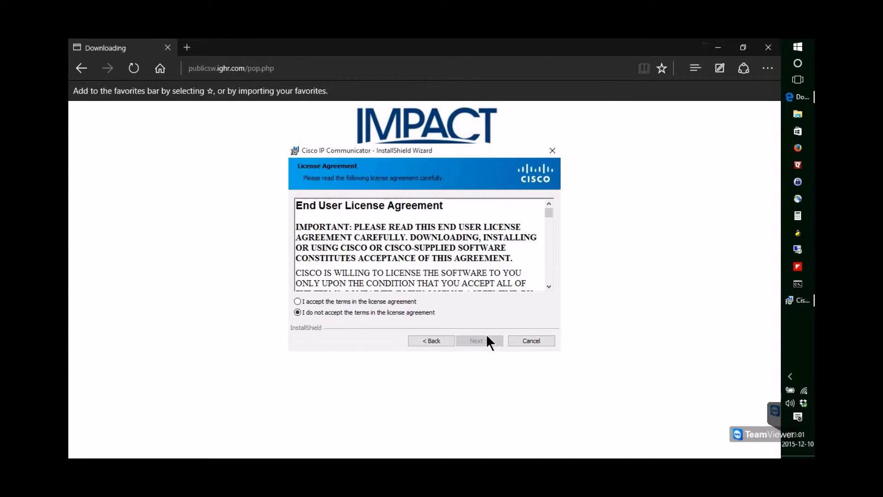
left_click(346, 302)
left_click(476, 343)
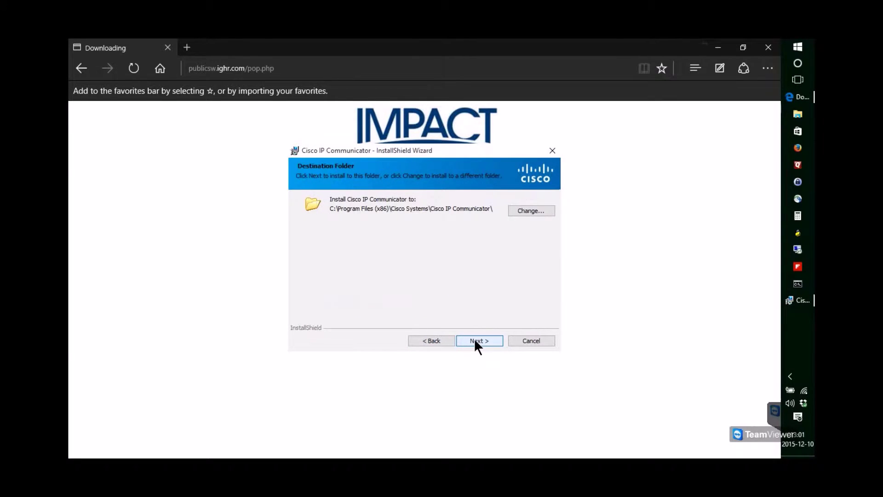
Step: Install to the default Program Files folder, finish the wizard and decline the restart
left_click(475, 341)
left_click(475, 341)
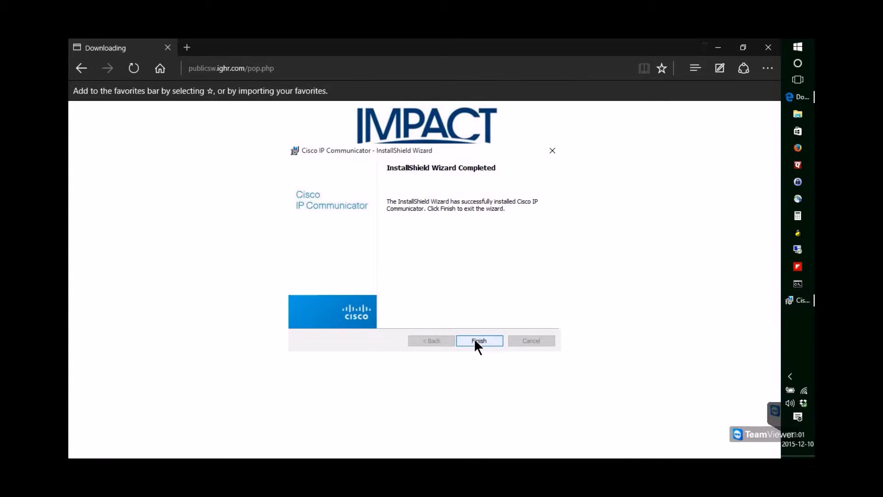
left_click(475, 341)
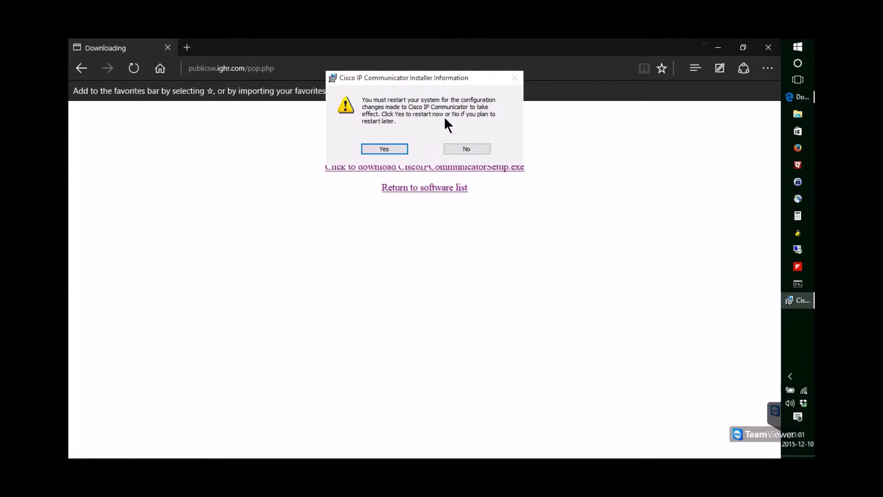
left_click(460, 148)
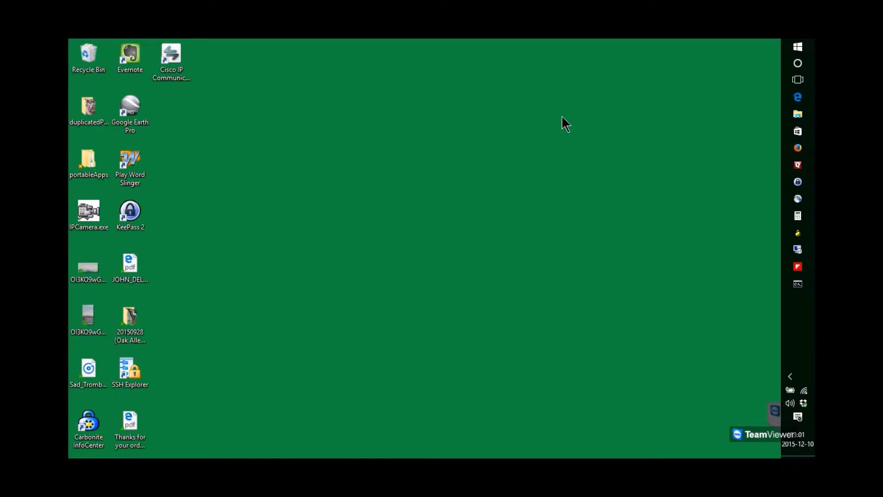
Step: Run the Cisco IP Communicator desktop shortcut as administrator and approve the UAC prompt
left_click(184, 48)
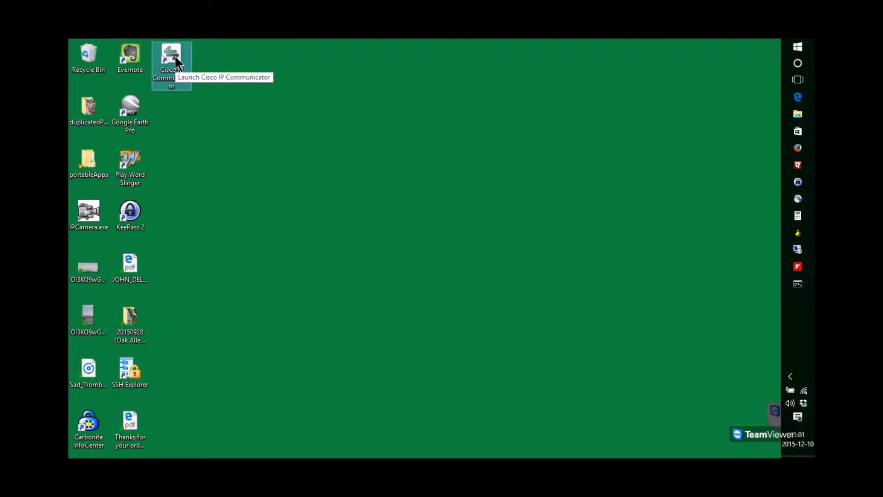
right_click(175, 57)
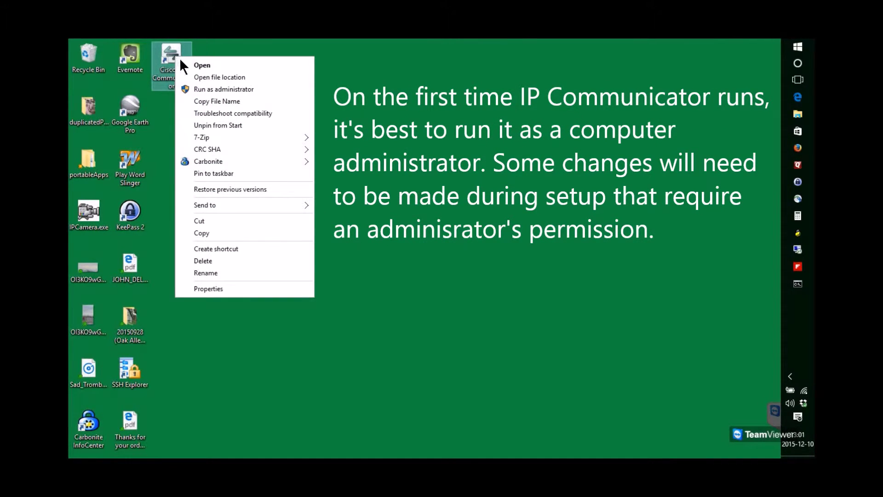
left_click(206, 89)
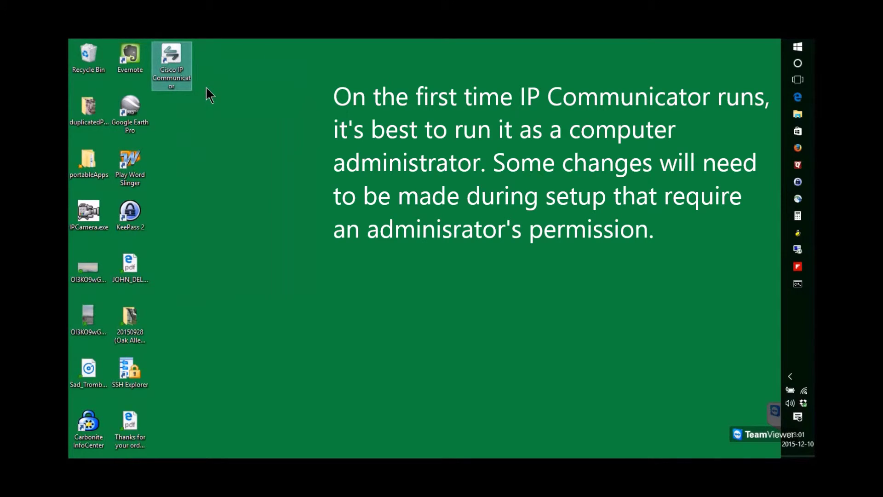
left_click(487, 265)
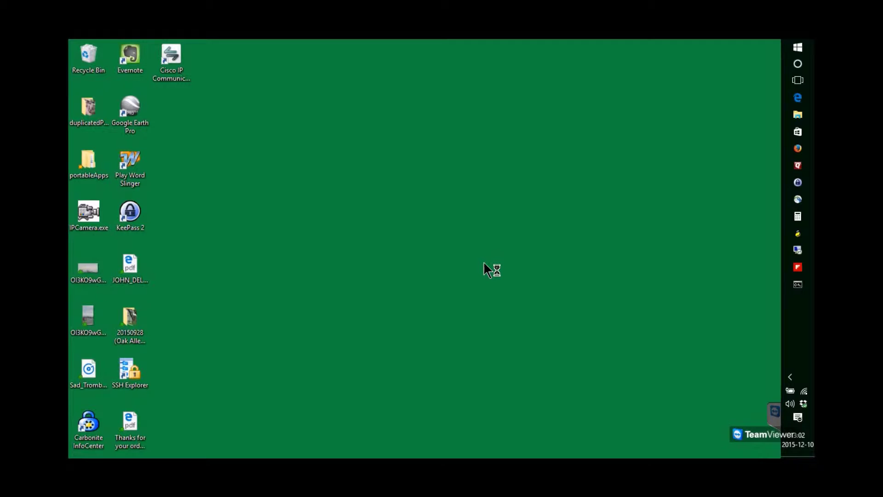
Step: Review the Headset and Speakerphone device lists, keeping Realtek High Definition Audio
left_click(523, 335)
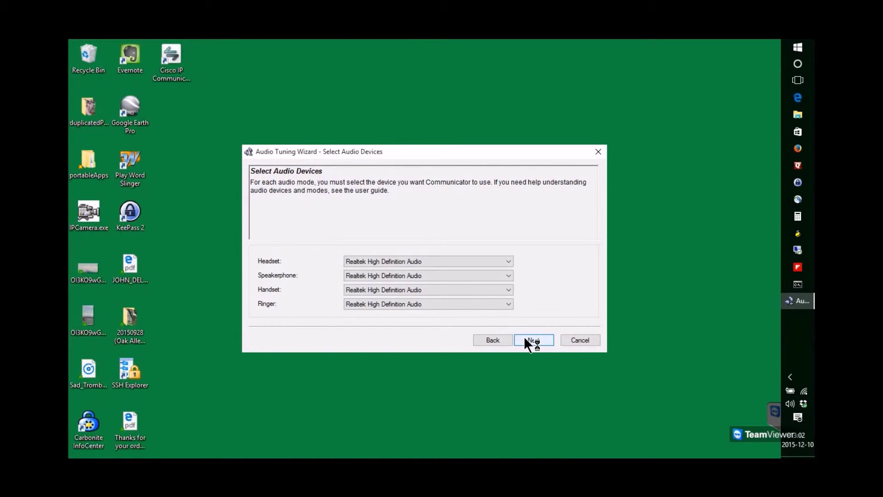
left_click(488, 260)
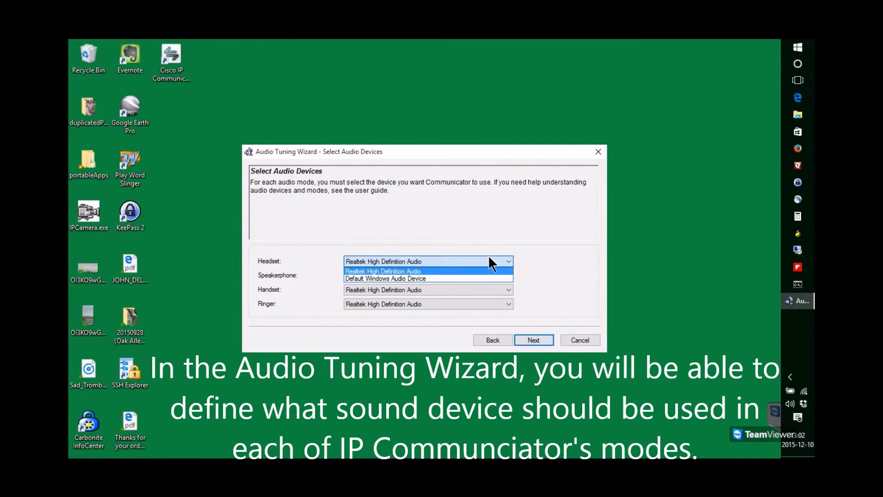
left_click(489, 258)
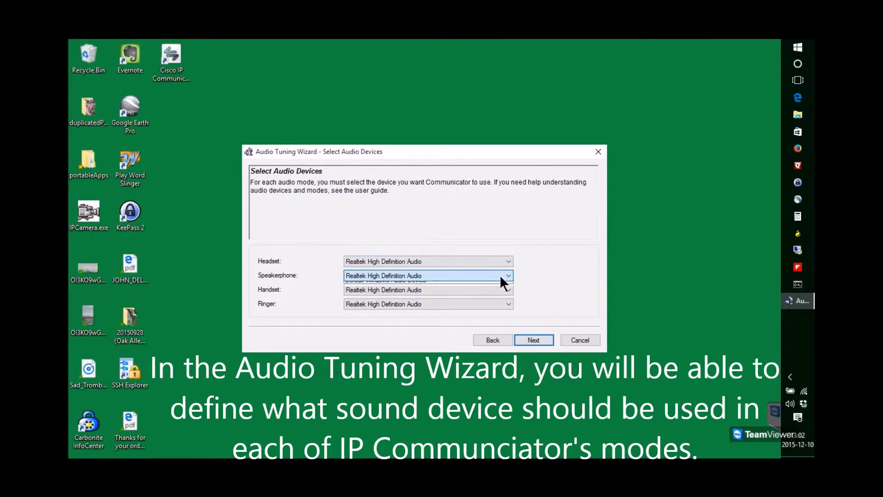
left_click(500, 276)
left_click(522, 271)
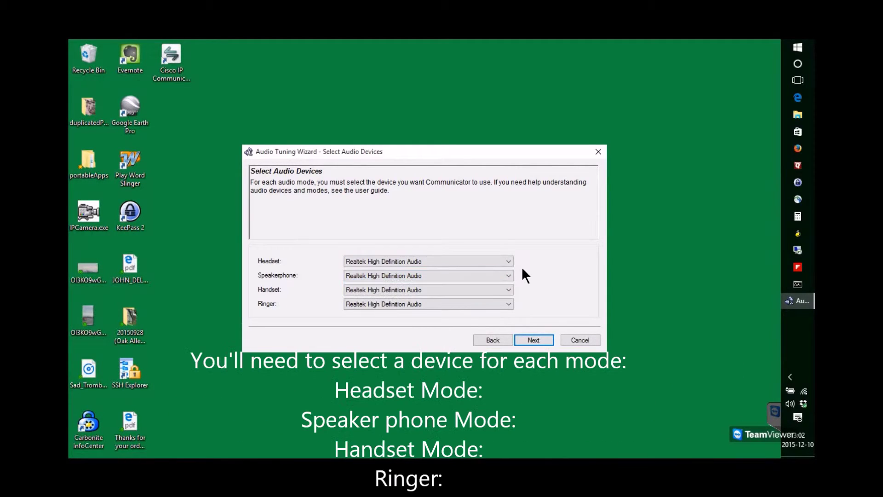
Step: Play a test sound, test the microphone level, and finish the tuning wizard
left_click(531, 339)
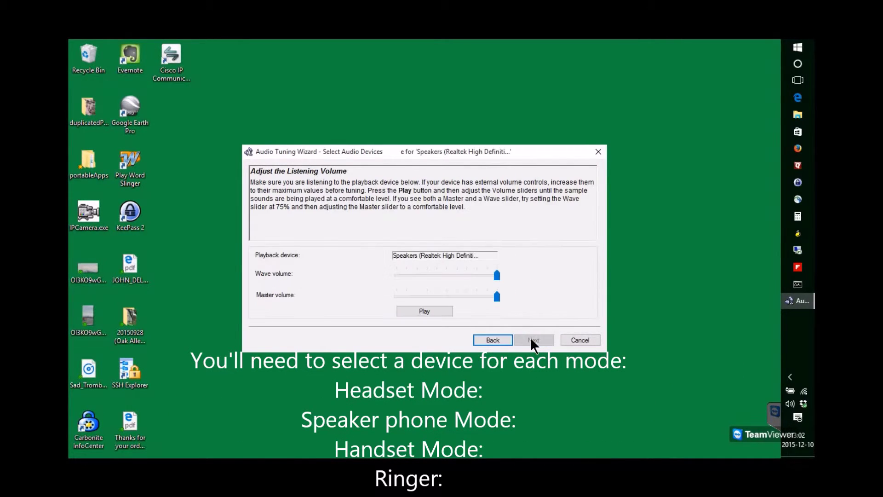
left_click(424, 311)
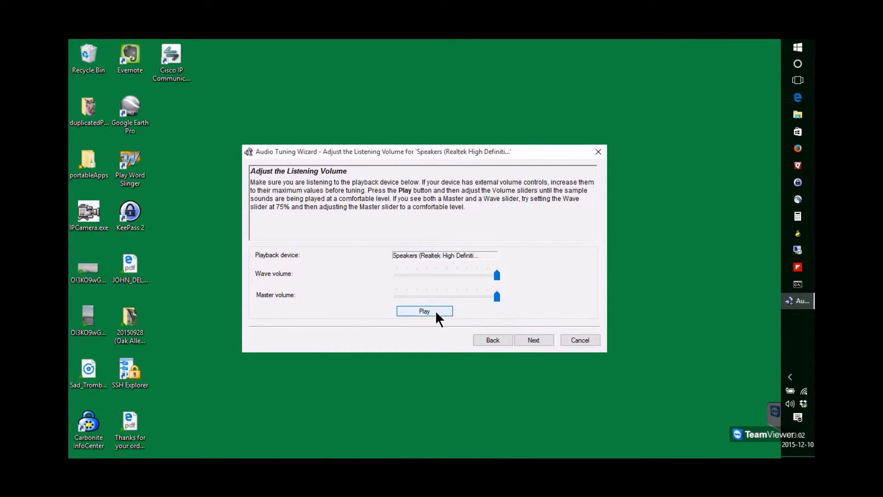
left_click(533, 340)
left_click(415, 311)
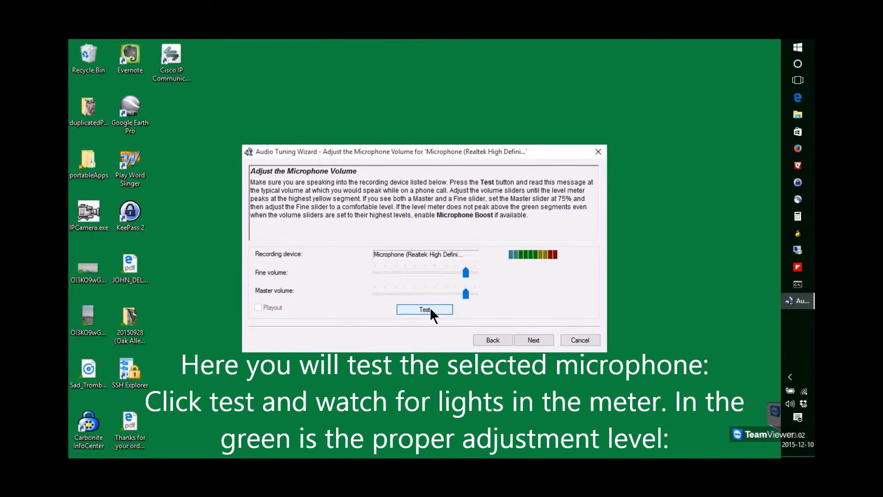
left_click(528, 339)
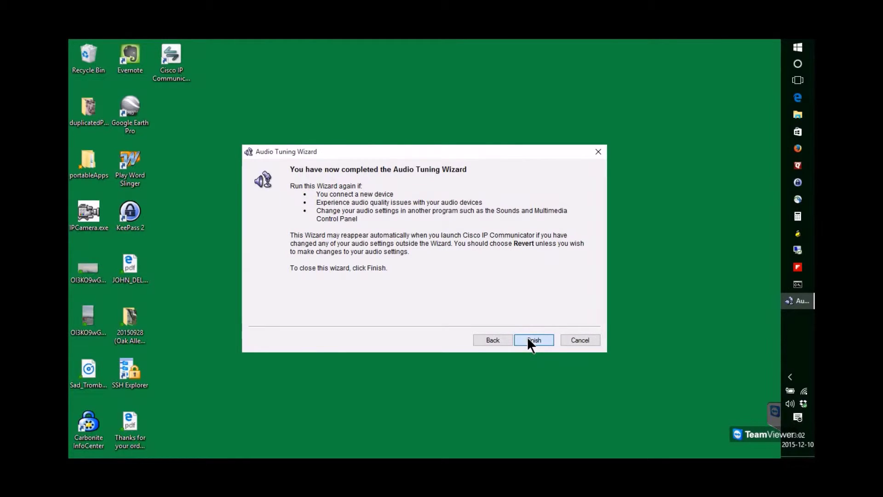
left_click(528, 339)
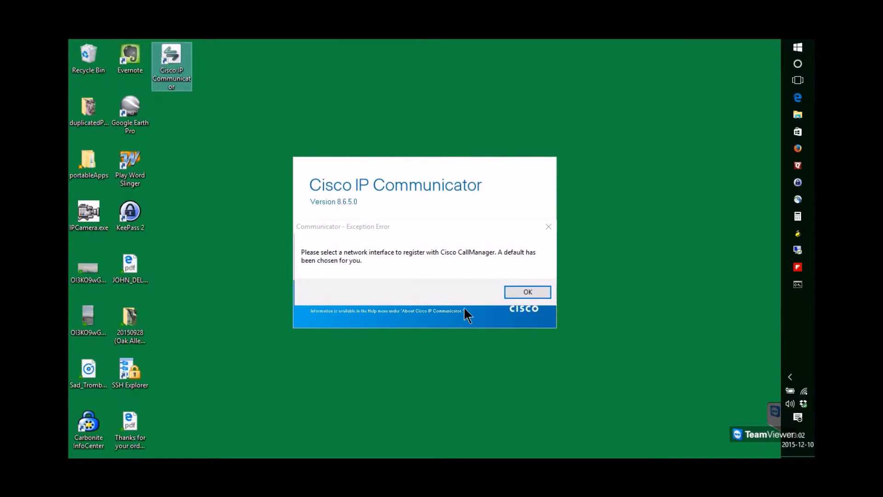
left_click(413, 277)
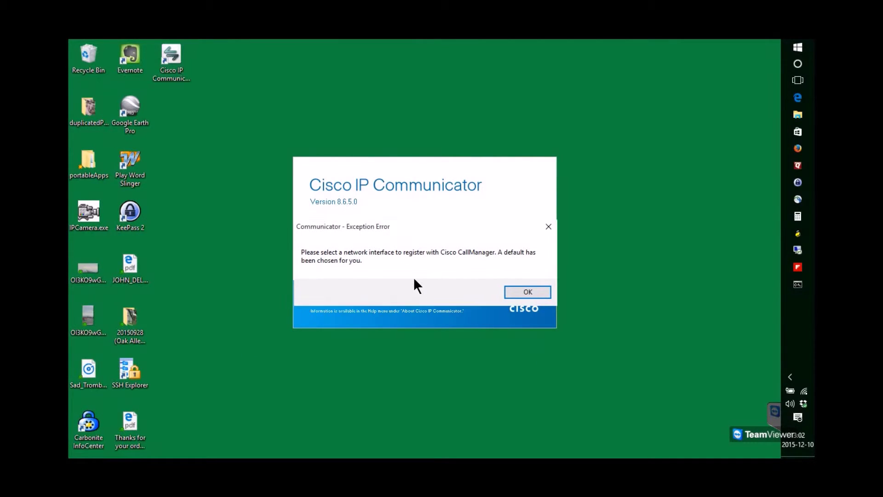
Step: Dismiss the network notice and replace the device name with a custom name based on the user's name
left_click(512, 290)
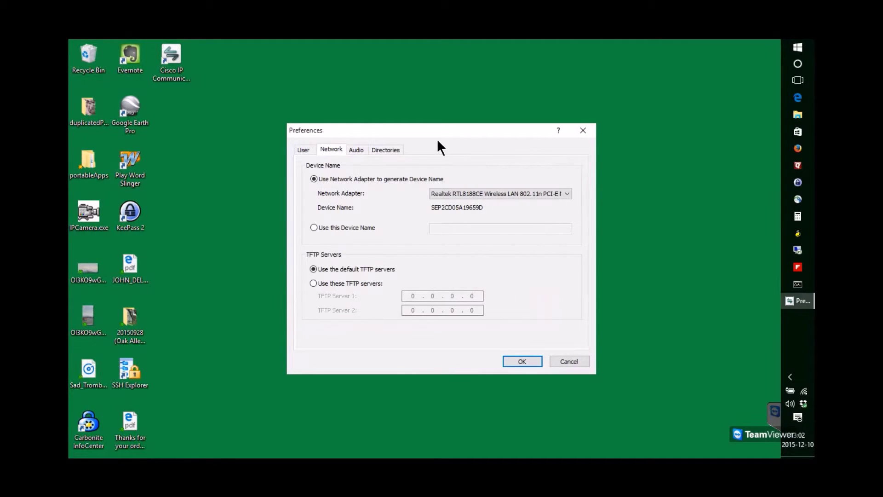
left_click(314, 227)
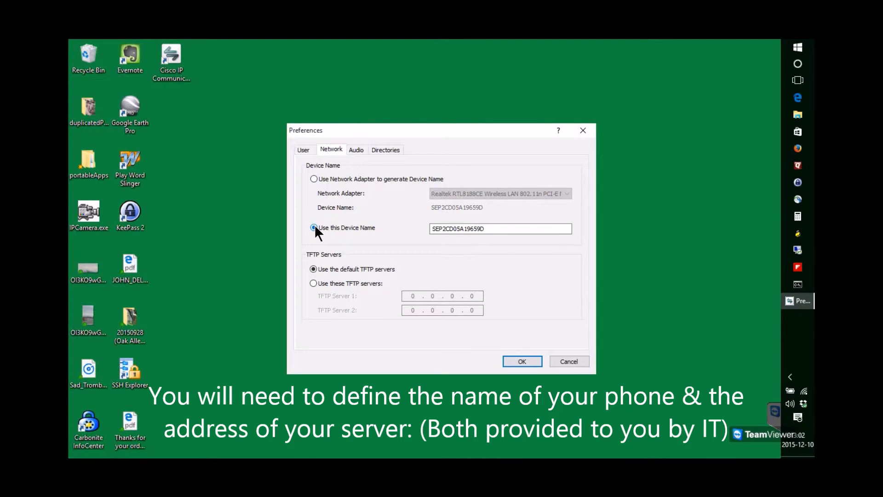
left_click(477, 228)
left_click_drag(489, 228, 421, 229)
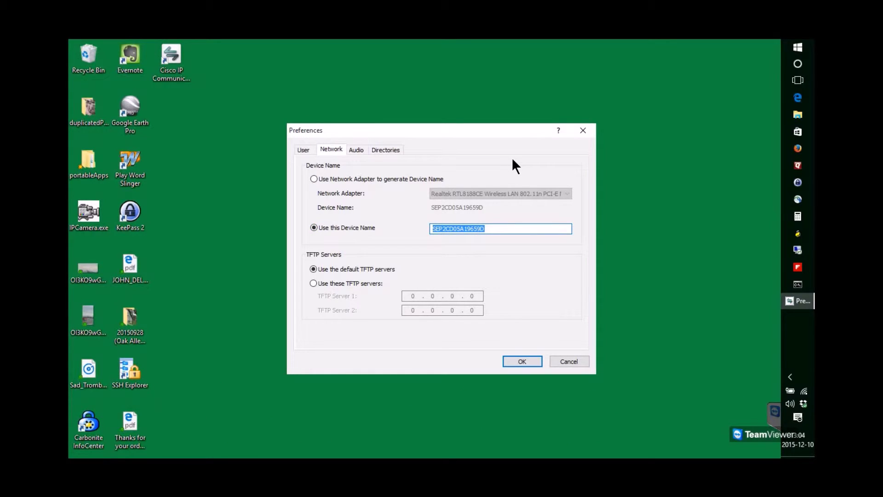
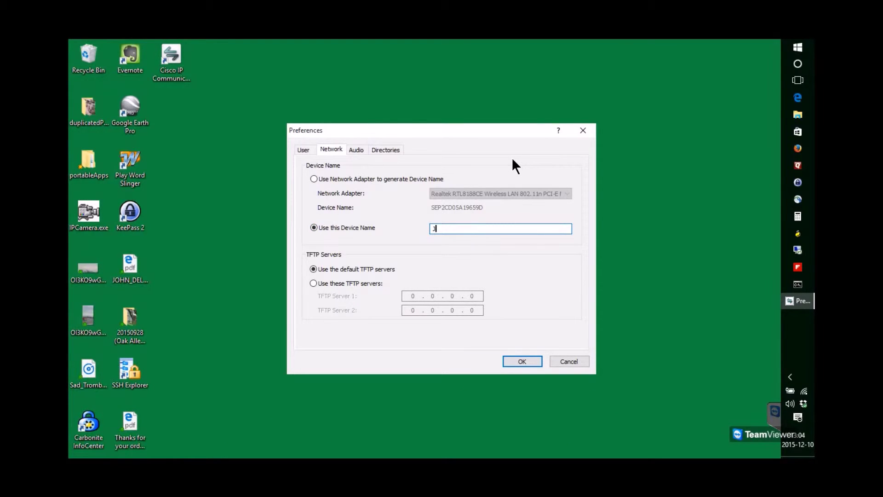
Step: Use custom TFTP servers with 10.0.8.20 as TFTP Server 1, then save
left_click(314, 283)
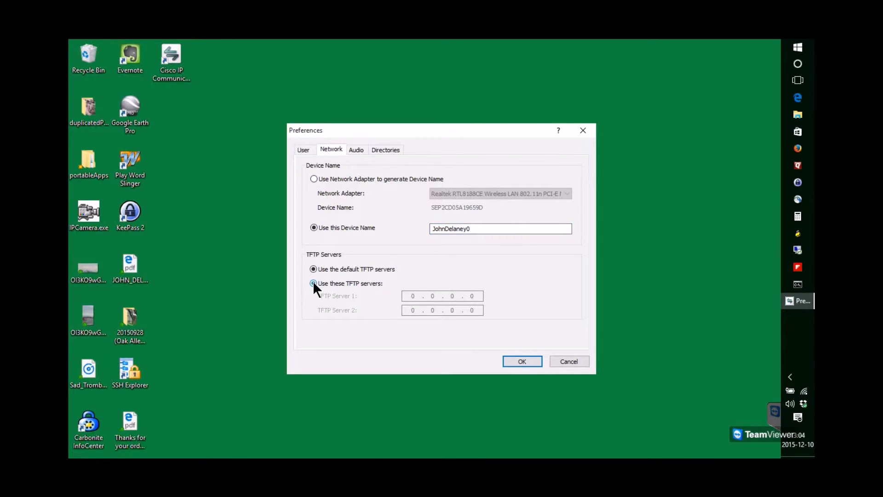
left_click(414, 295)
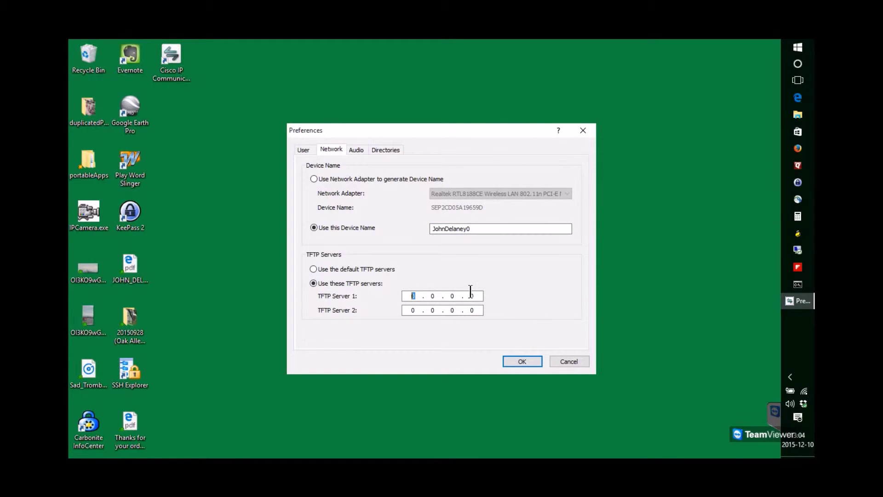
type("10")
key("period")
left_click(537, 357)
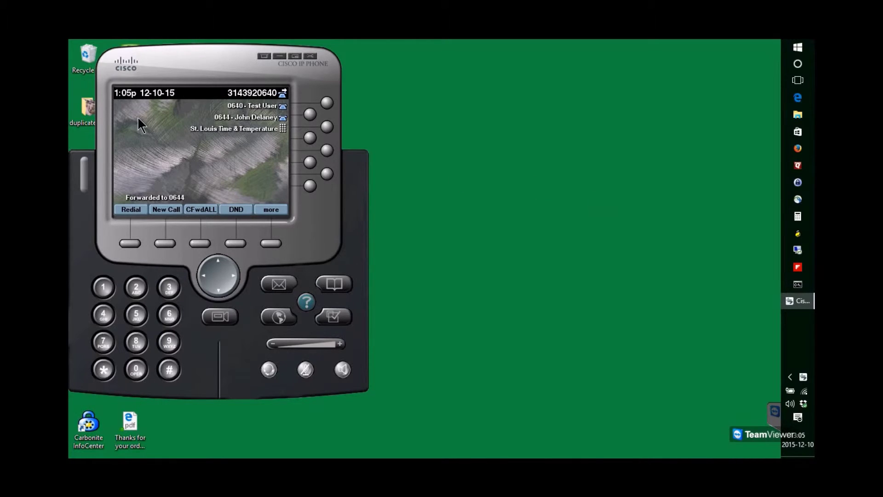
Step: Move the registered phone window slightly to the right
left_click_drag(173, 70, 475, 88)
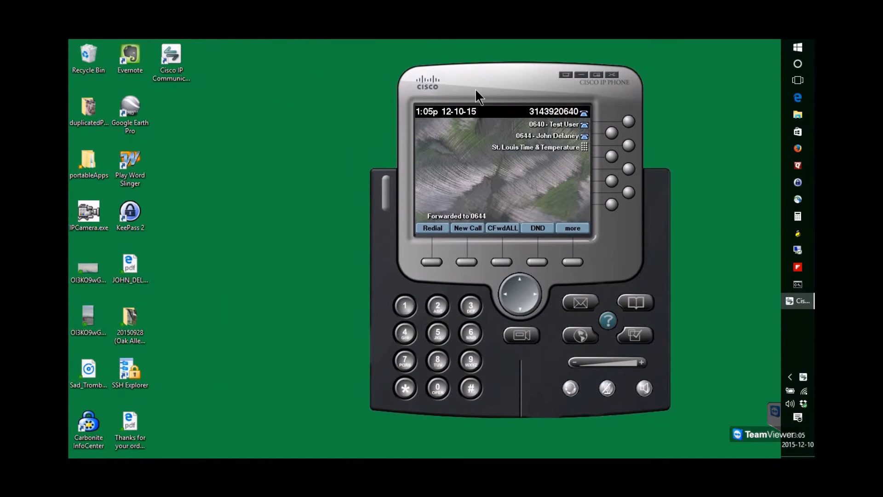
Step: In Preferences > Audio > Network, use the Cisco AnyConnect adapter's address and save
left_click(564, 74)
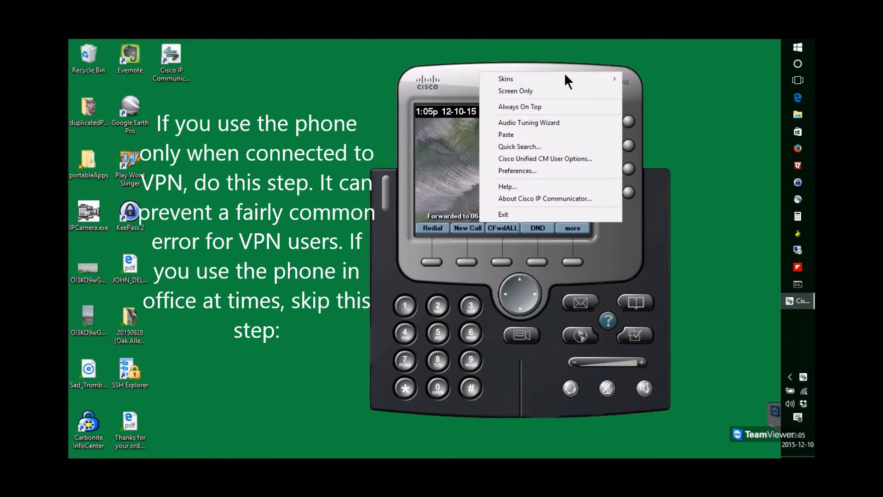
left_click(548, 170)
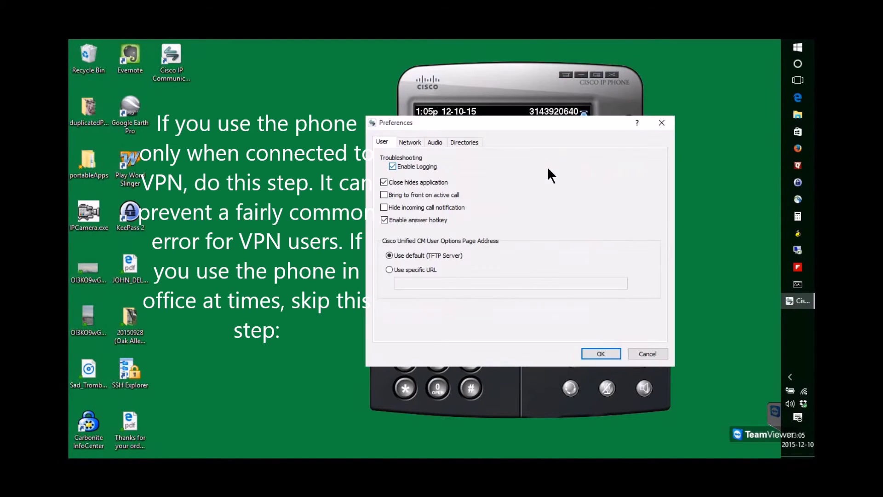
left_click(434, 142)
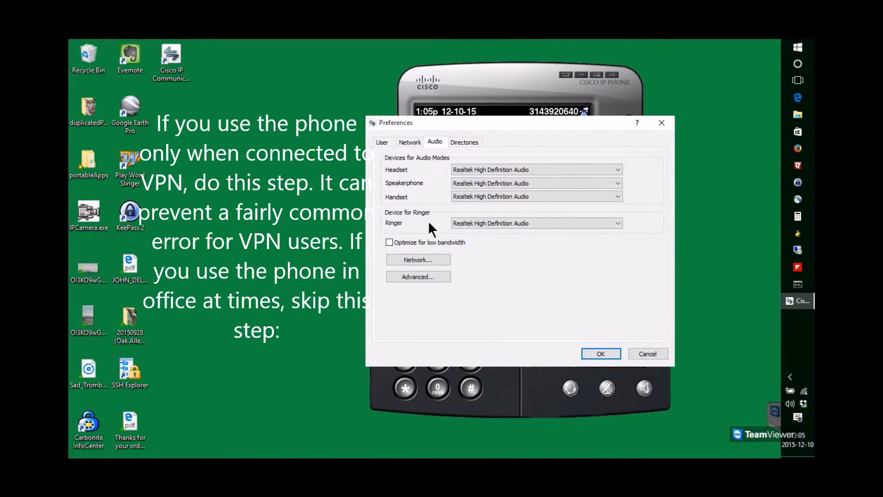
left_click(423, 259)
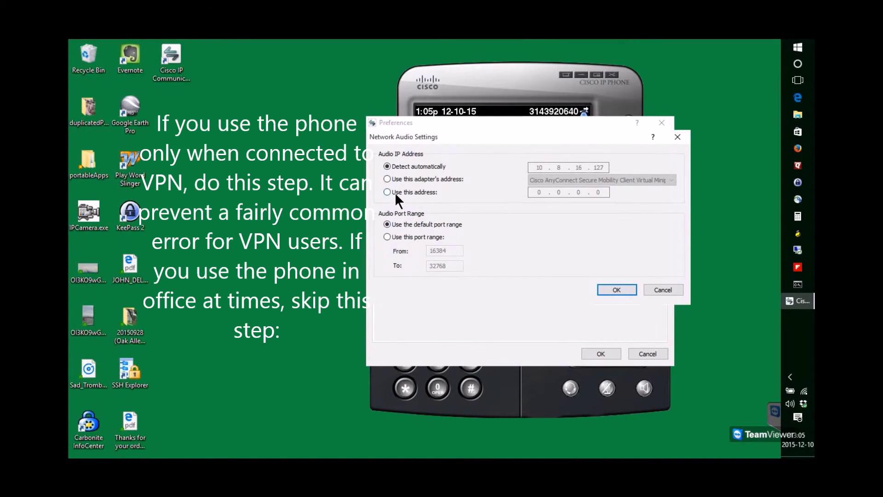
left_click(387, 180)
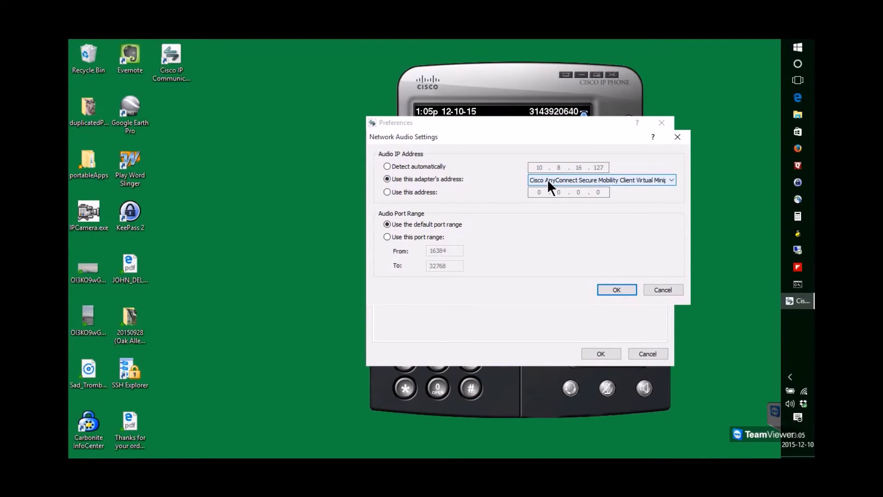
left_click(600, 290)
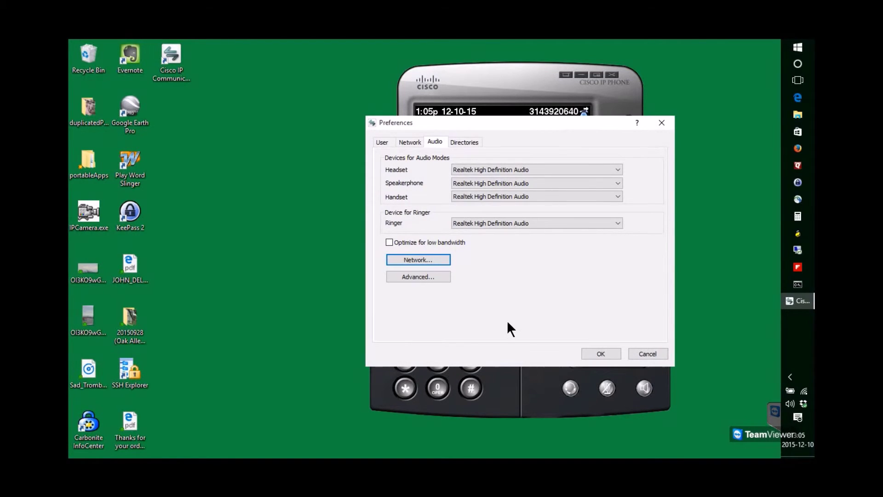
left_click(600, 353)
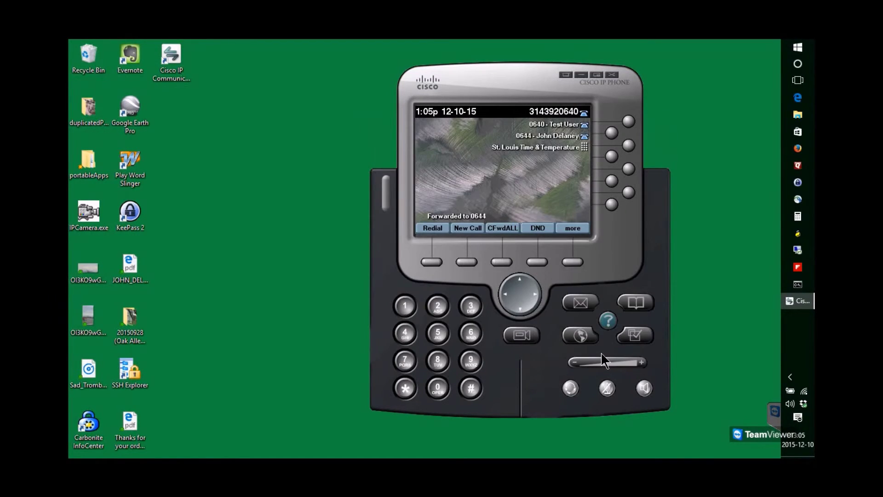
Step: Run the Audio Tuning Wizard with the existing Realtek devices, then exit Cisco IP Communicator
left_click(565, 75)
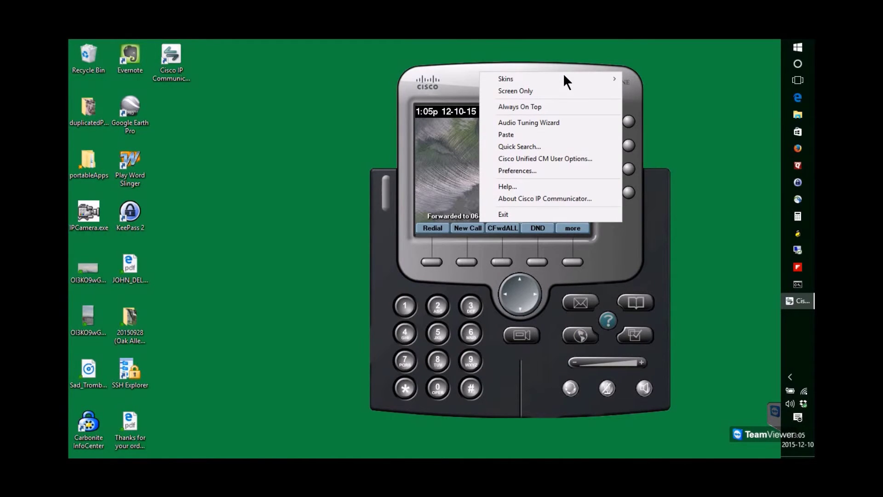
left_click(545, 120)
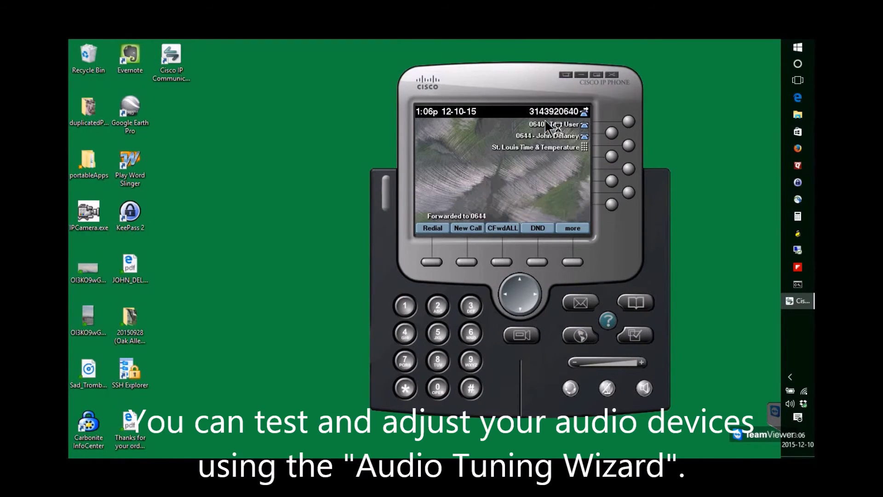
left_click(525, 343)
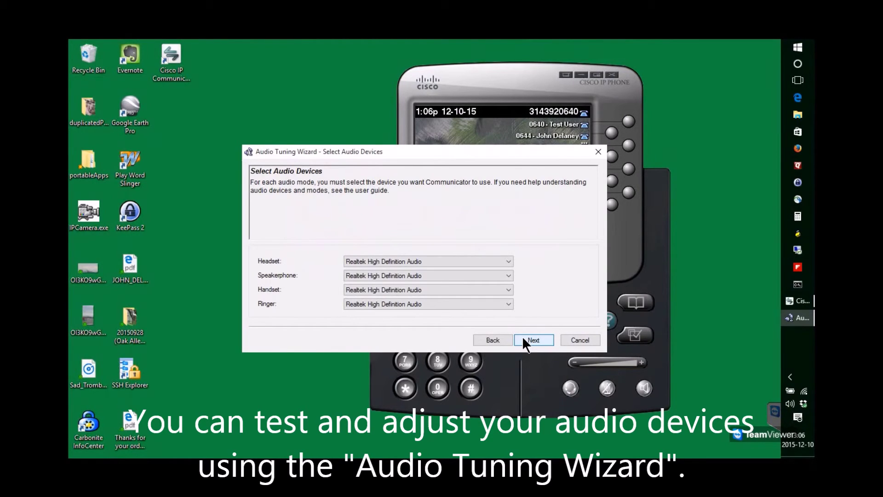
left_click(523, 338)
left_click(523, 337)
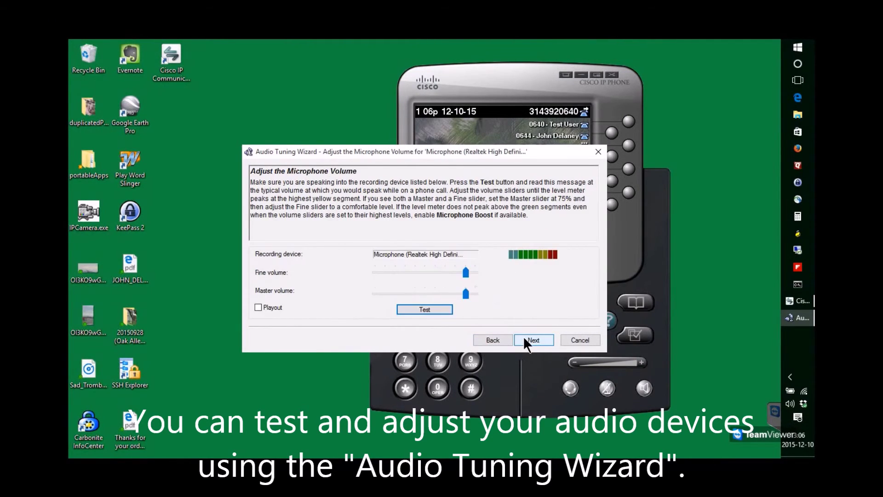
left_click(523, 336)
left_click(524, 340)
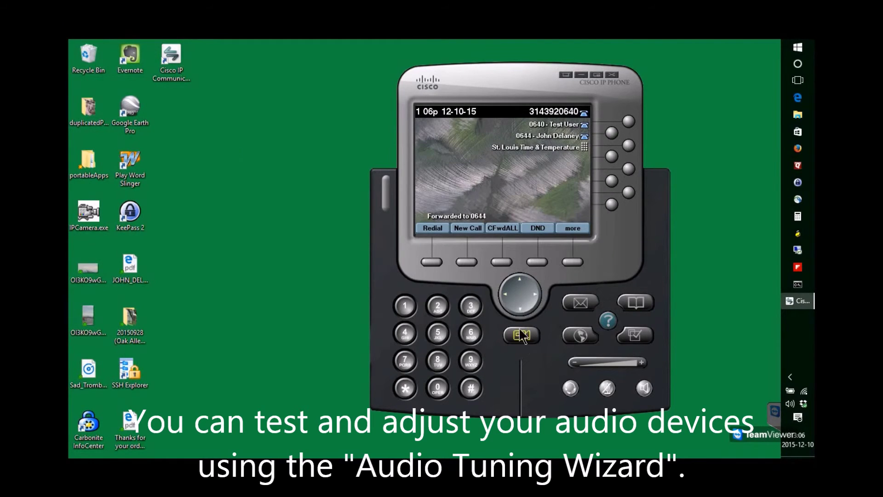
left_click(565, 74)
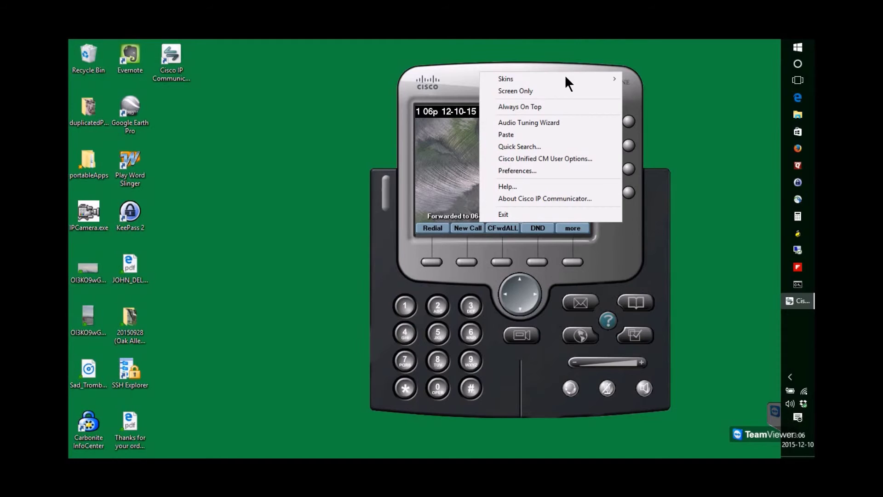
left_click(531, 214)
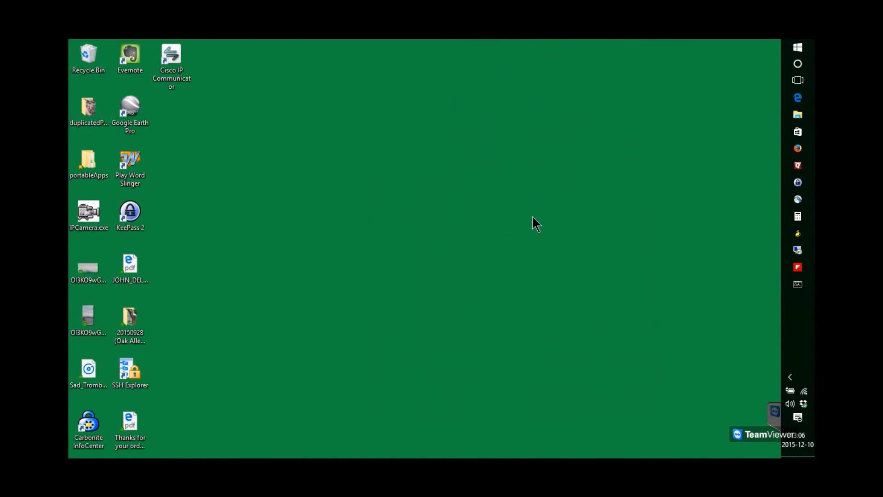
Step: Relaunch Cisco IP Communicator from its desktop shortcut without administrator rights, then hide it to the notification area
right_click(173, 56)
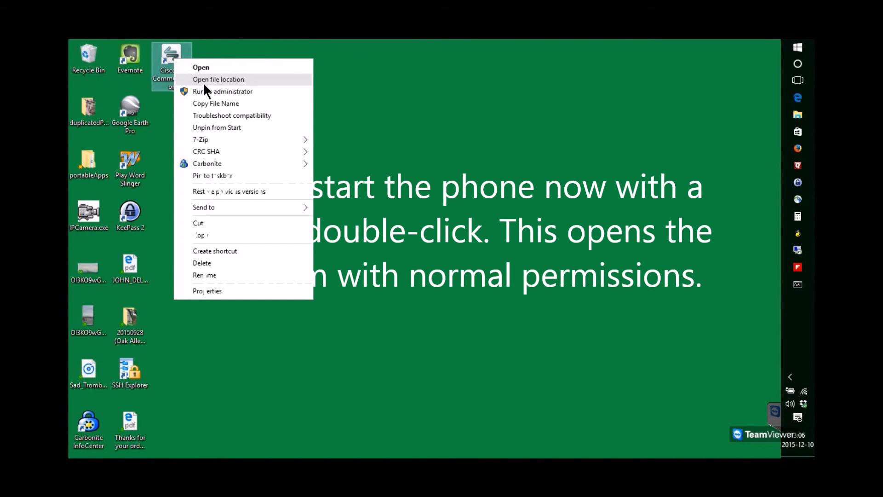
left_click(201, 69)
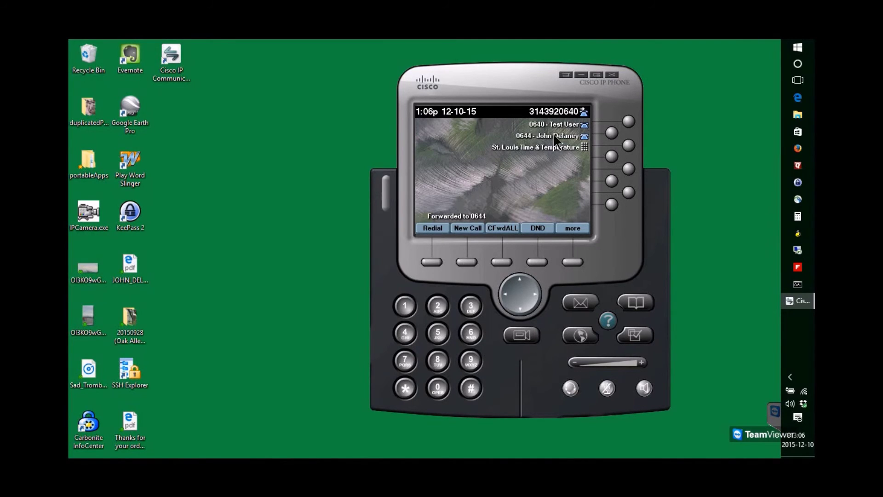
left_click(612, 75)
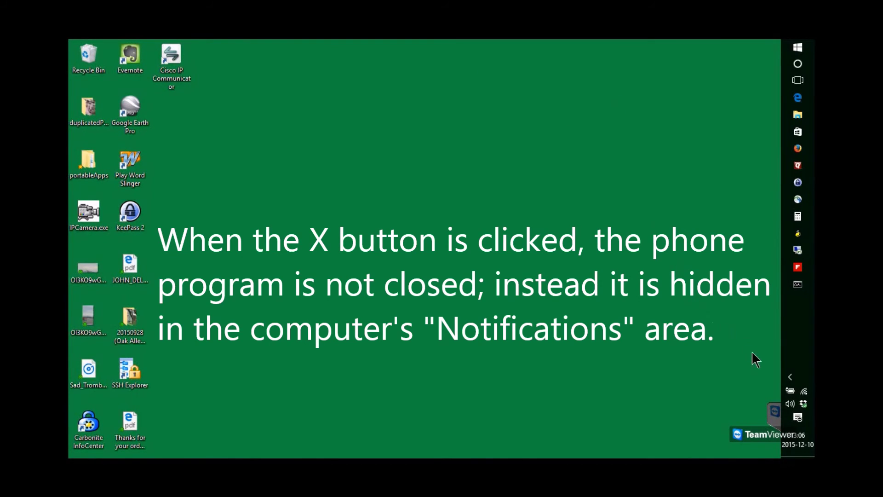
left_click(789, 378)
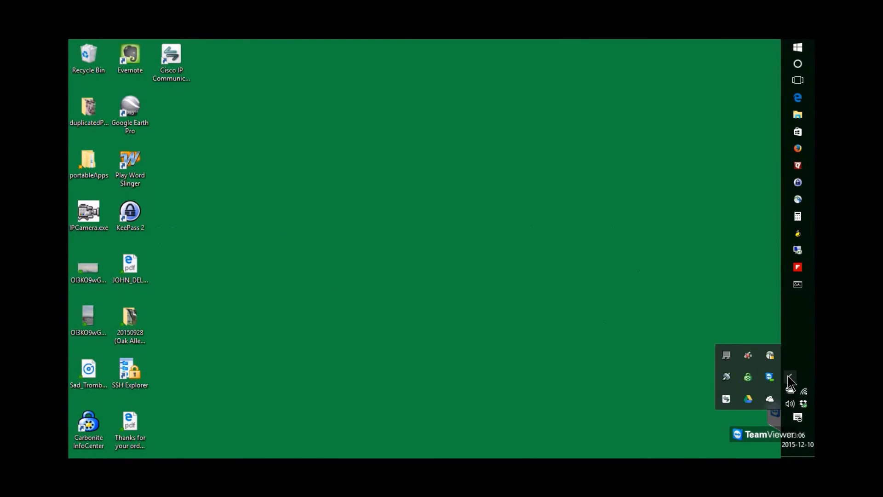
right_click(726, 397)
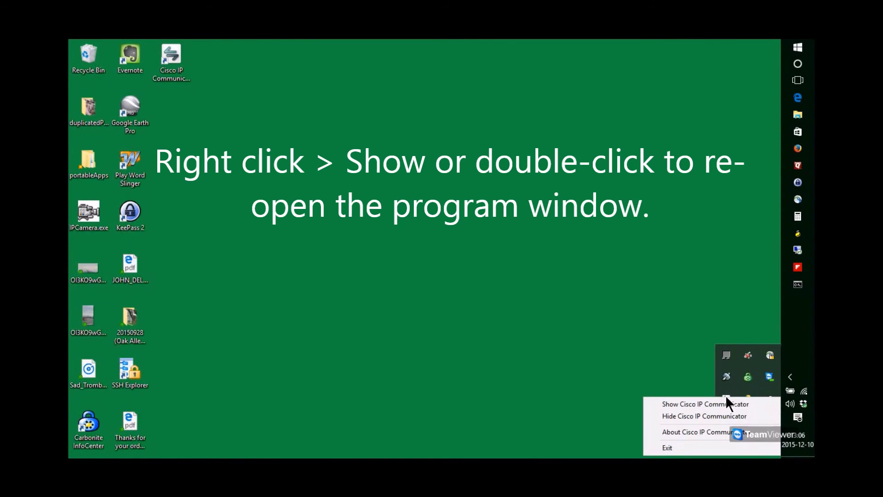
left_click(716, 403)
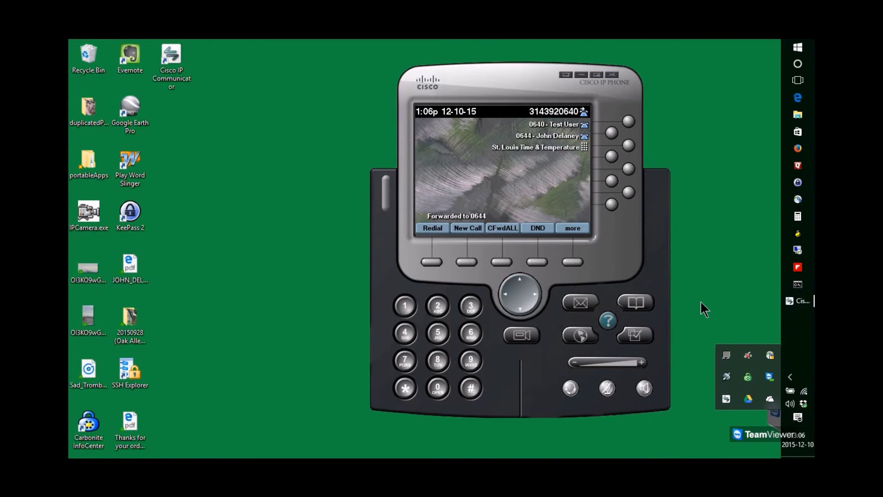
left_click(430, 129)
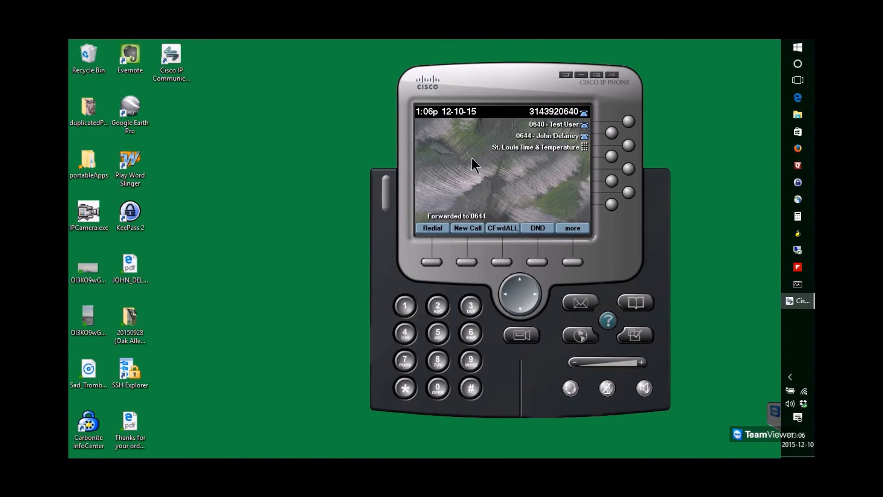
Step: View the Directories call logs, return to the idle screen, then exit the softphone from its menu
left_click(633, 303)
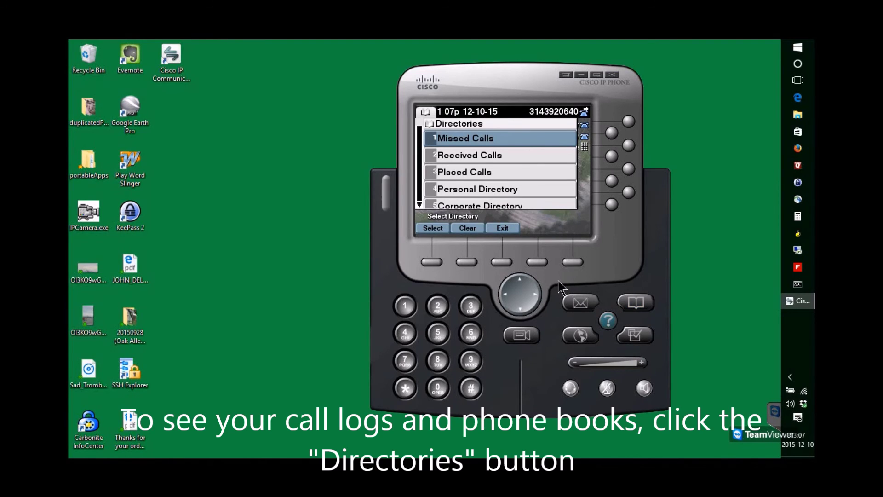
left_click(631, 301)
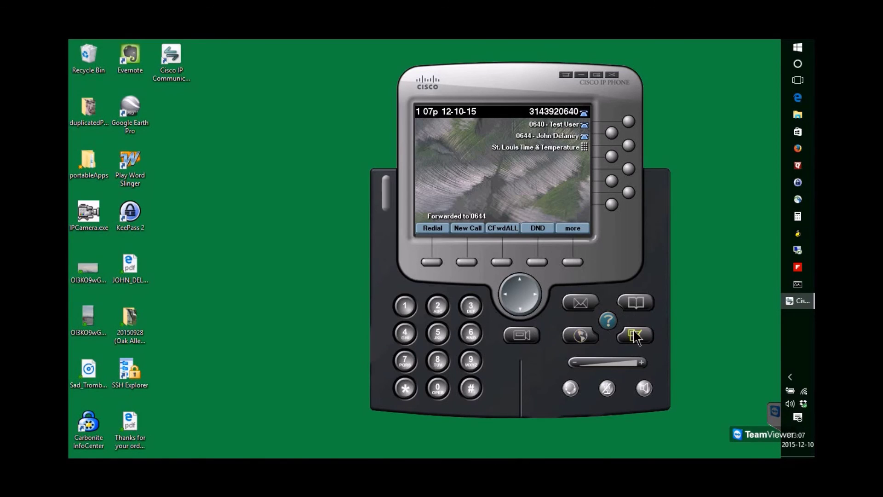
left_click(564, 72)
left_click(532, 208)
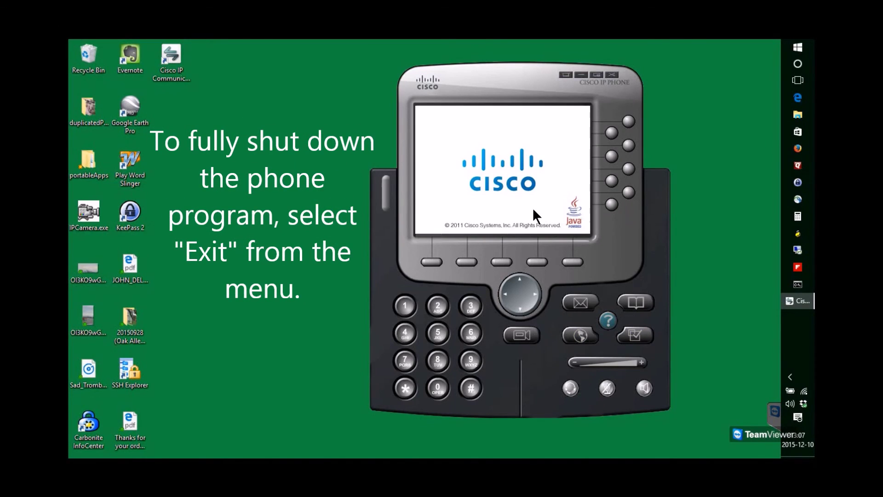